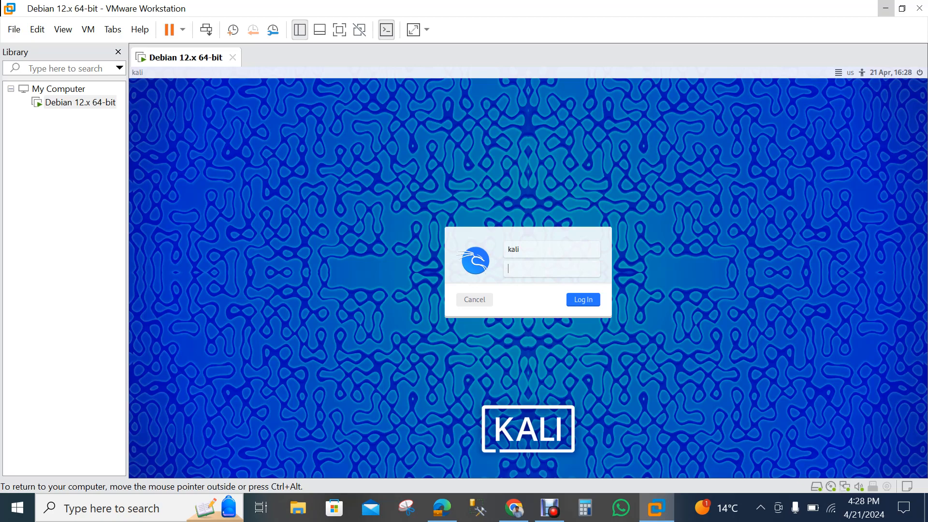
Log in to the Kali virtual machine by entering the account password.
text(kali)
key(Return)
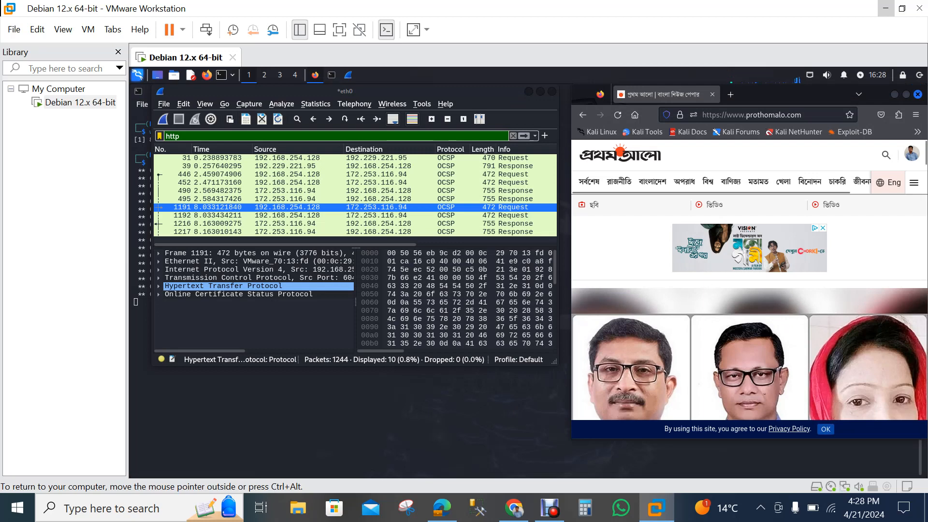
Quit Wireshark without saving the captured packets and close the Firefox window.
click(552, 92)
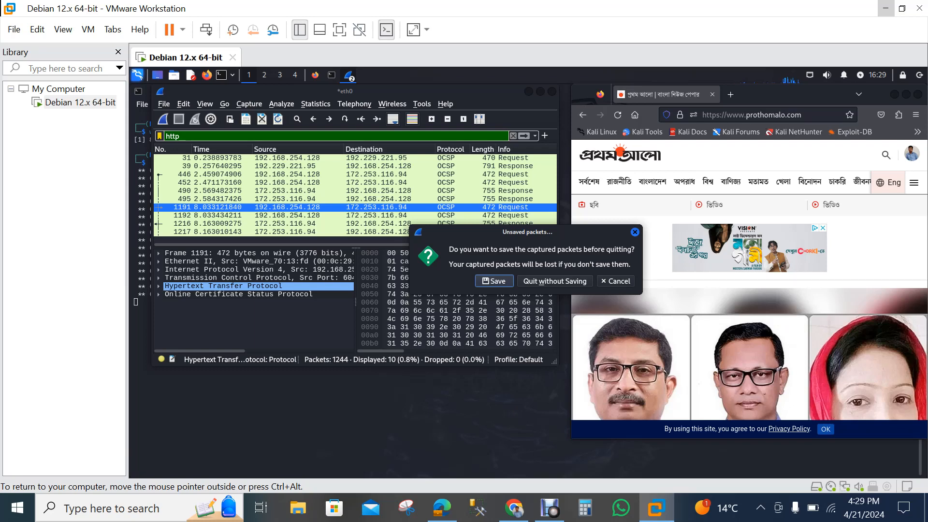
click(555, 281)
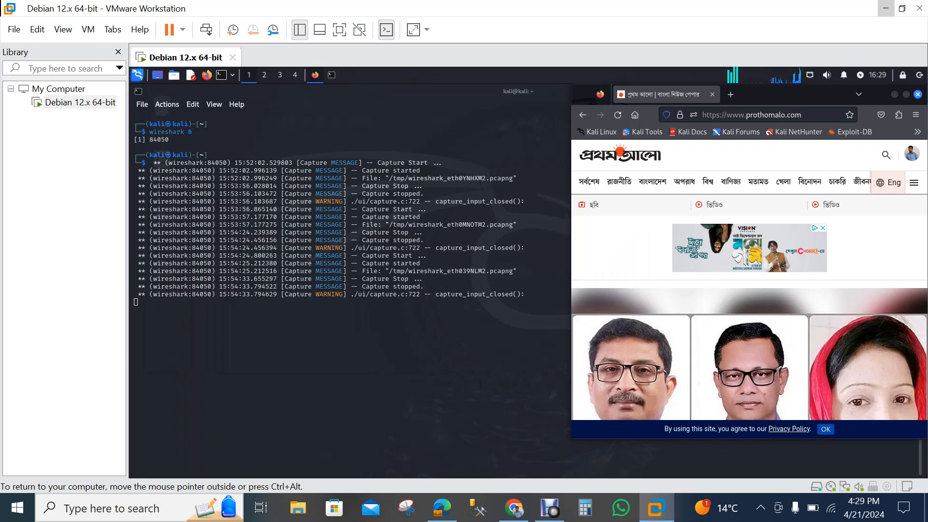
click(918, 95)
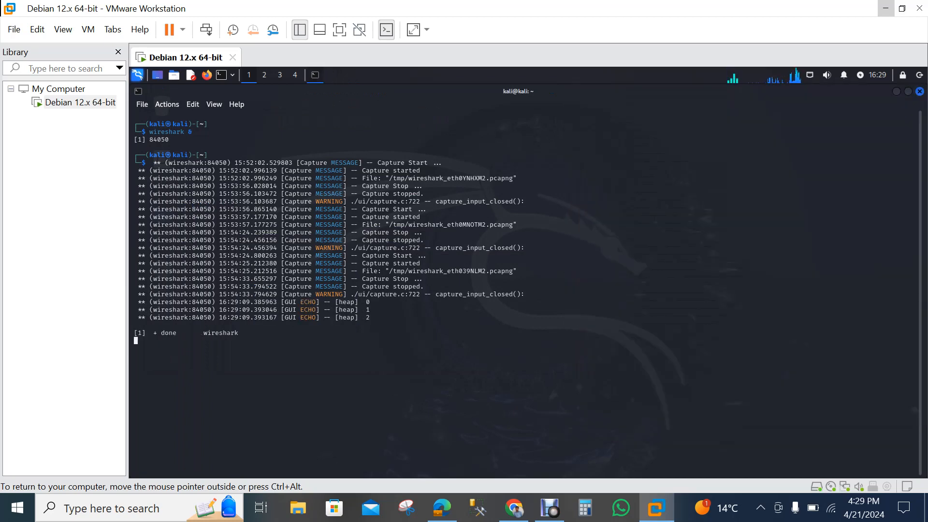
Bring back the terminal prompt and clear the old Wireshark output with the clear command.
key(Return)
key(Return)
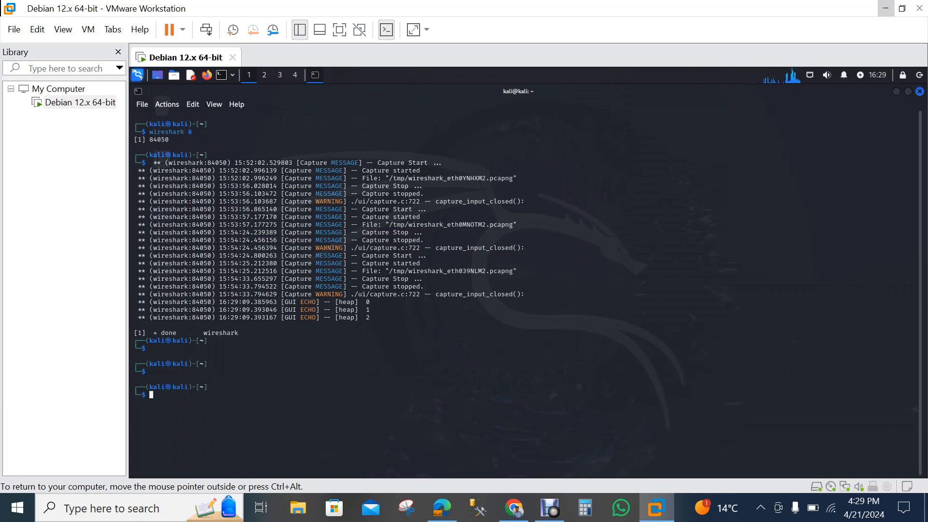
text(clear)
key(Return)
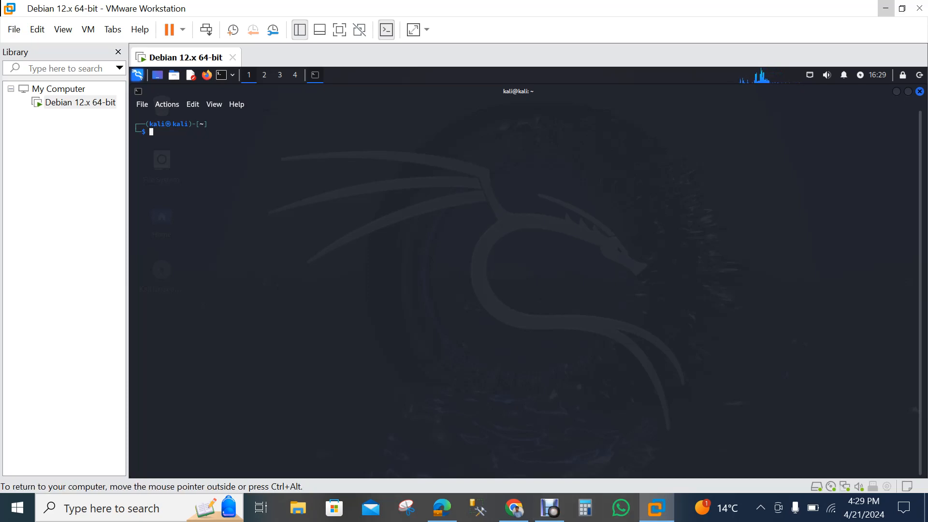
Switch to Chrome on the host, replace the YouTube video tab with a new tab, and open Gmail in it.
click(514, 508)
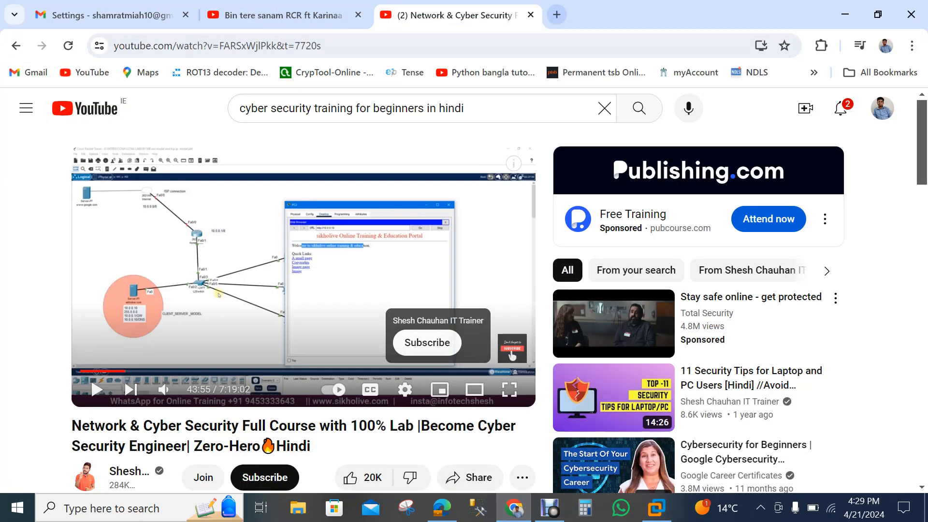
click(556, 14)
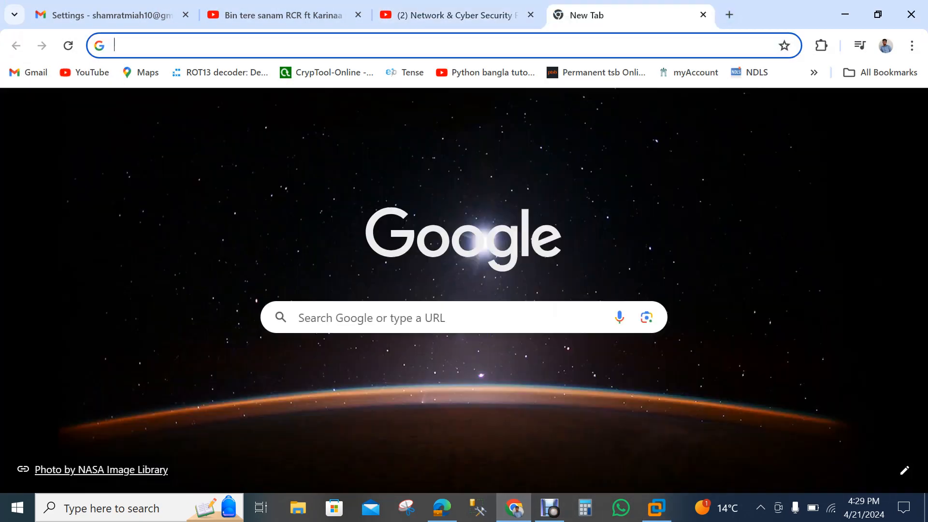
click(531, 14)
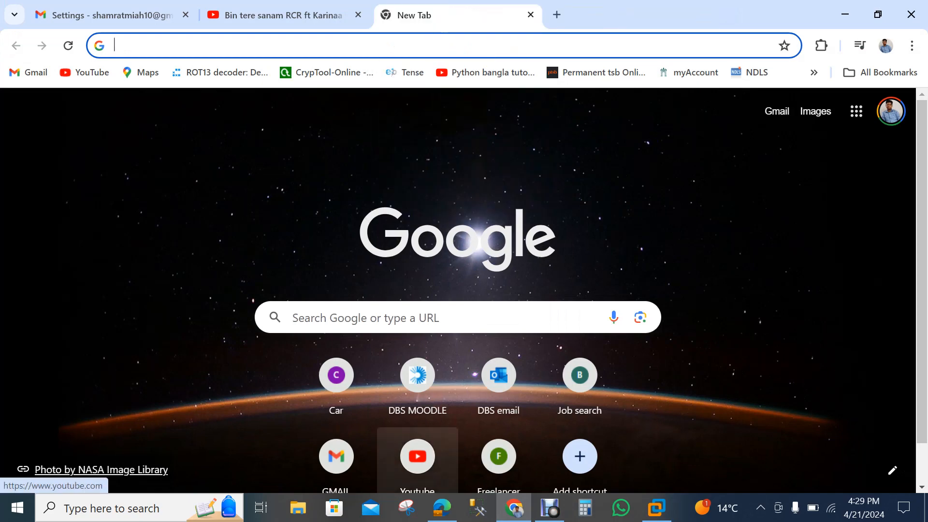
click(337, 456)
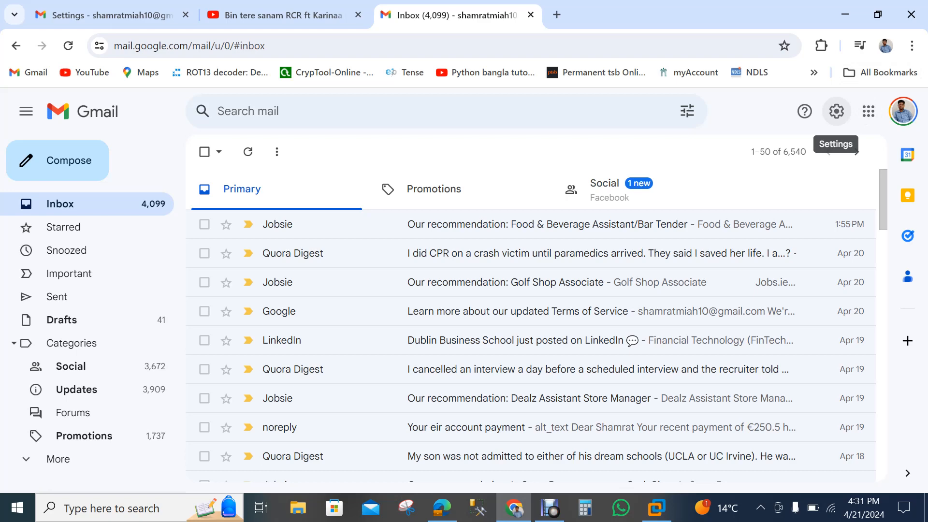
Open Gmail's full settings and view the Forwarding and POP/IMAP options.
click(836, 111)
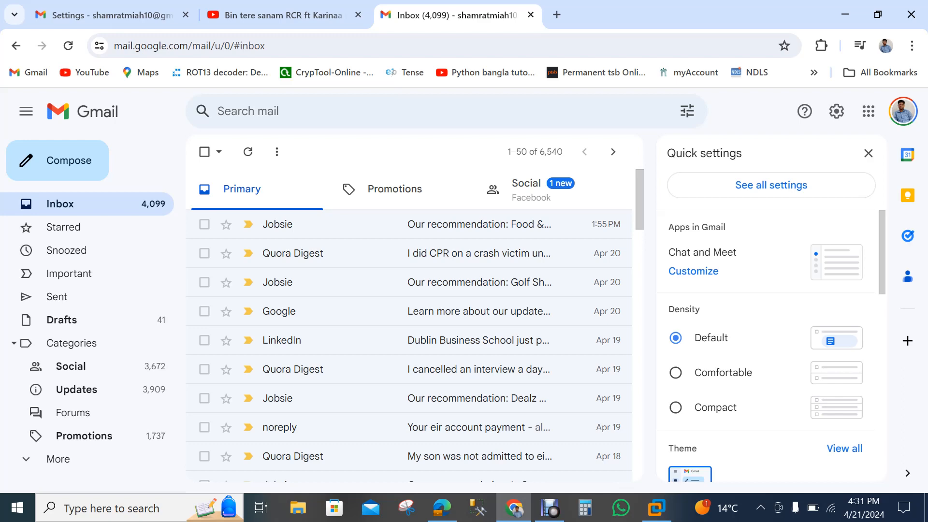
click(757, 186)
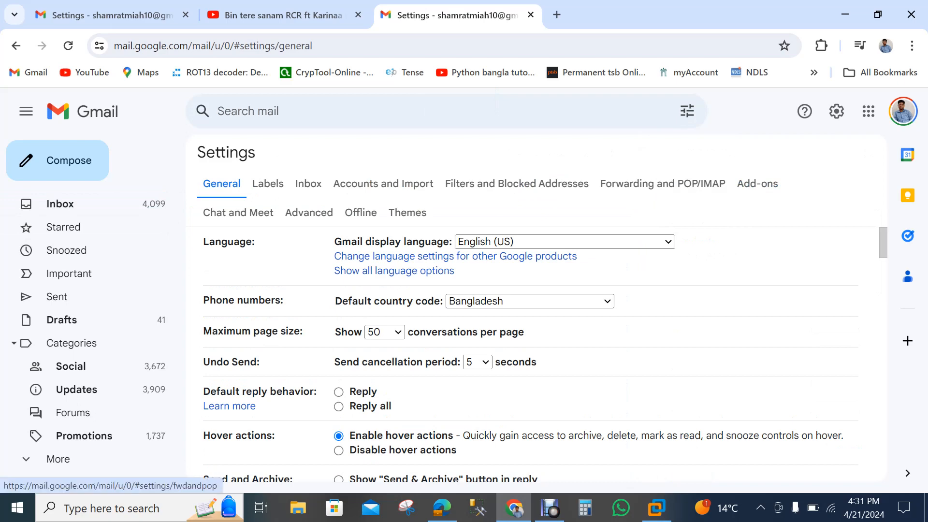
click(663, 184)
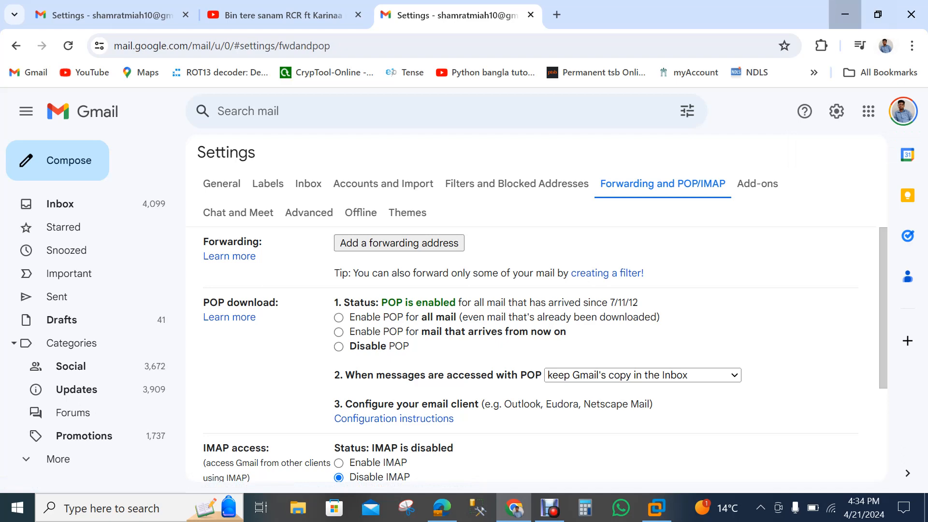
Return to the Kali terminal in VMware Workstation, clear it, and launch Wireshark in the background with "wireshark &".
click(845, 14)
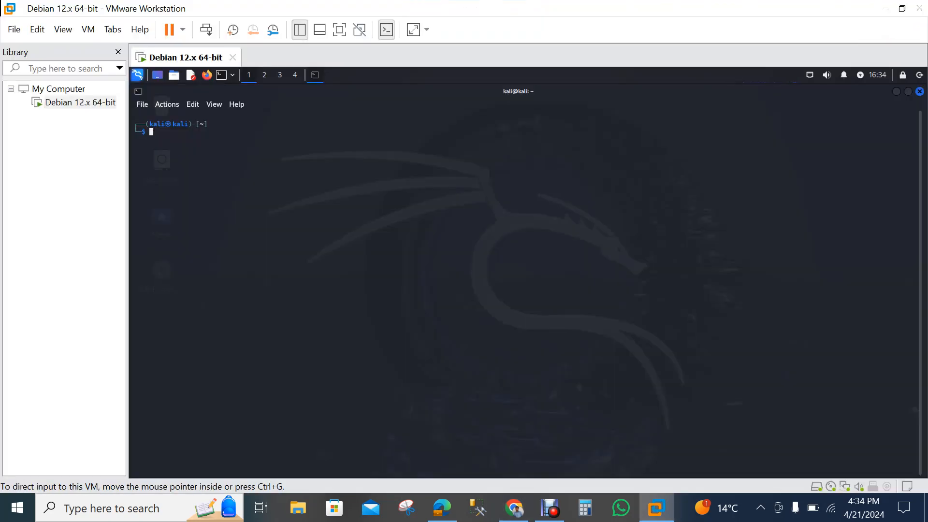
double_click(164, 132)
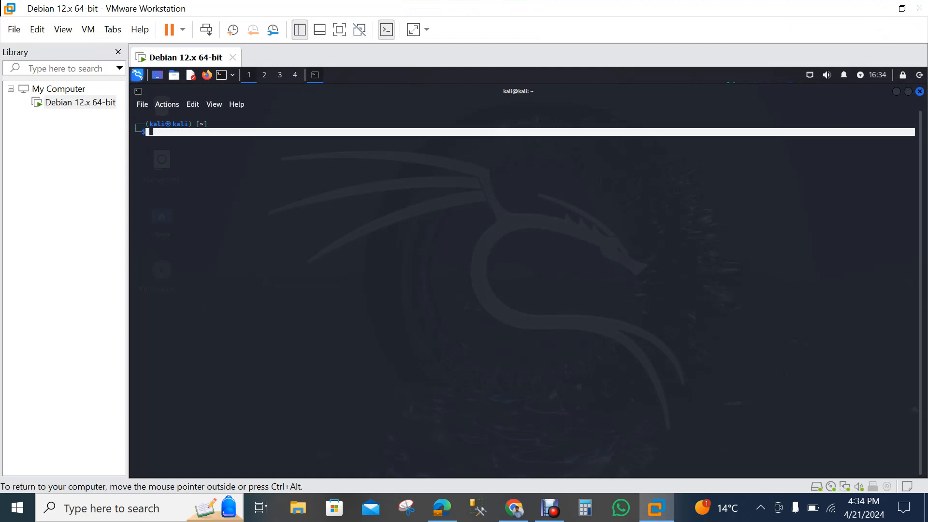
text(cl)
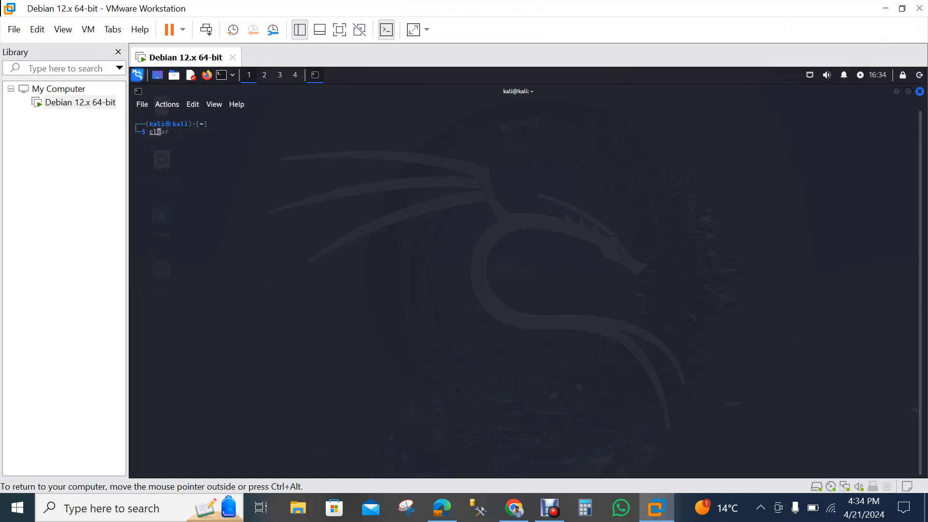
text(ear)
key(Return)
text(wireshark &)
key(Return)
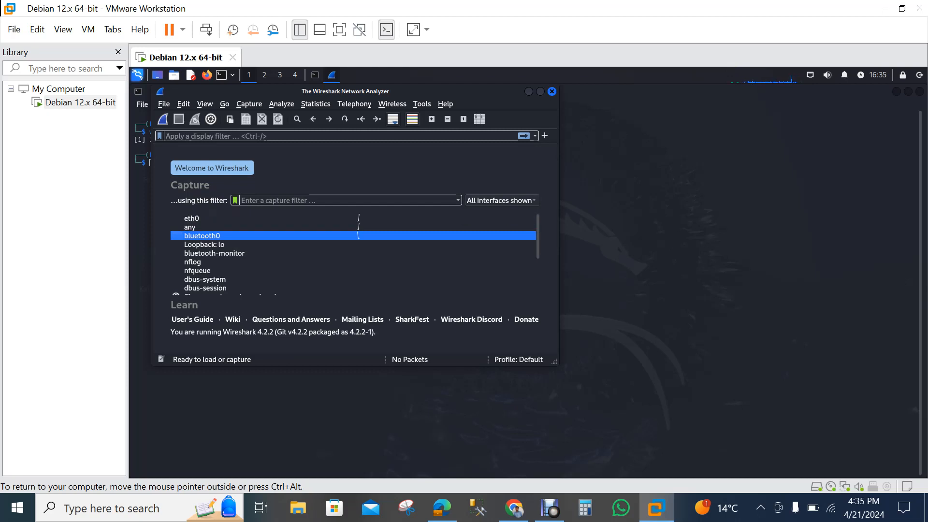
Start a live packet capture on the eth0 interface.
click(205, 244)
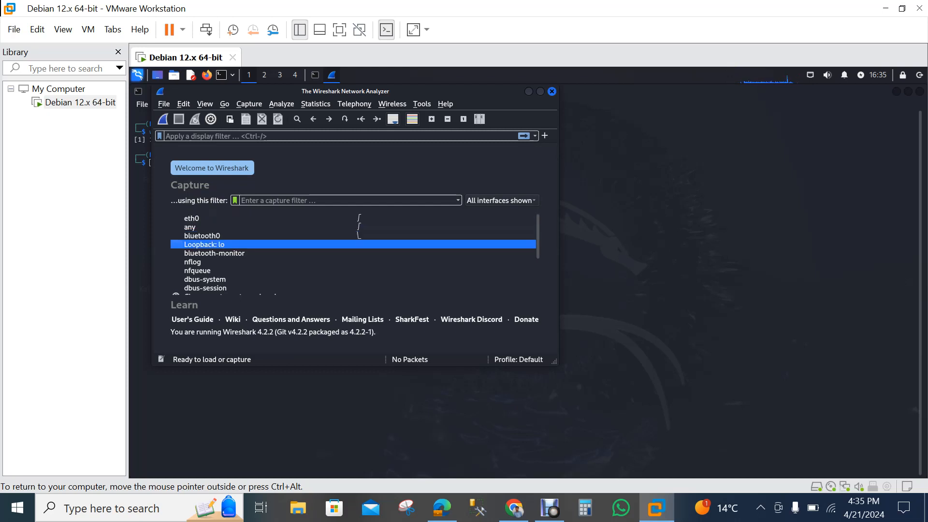
key(Up)
key(Up)
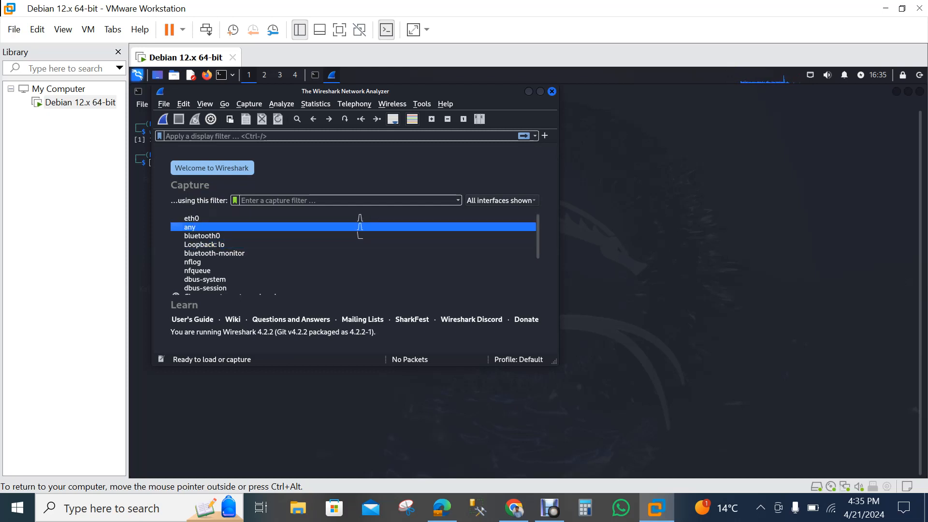
key(Up)
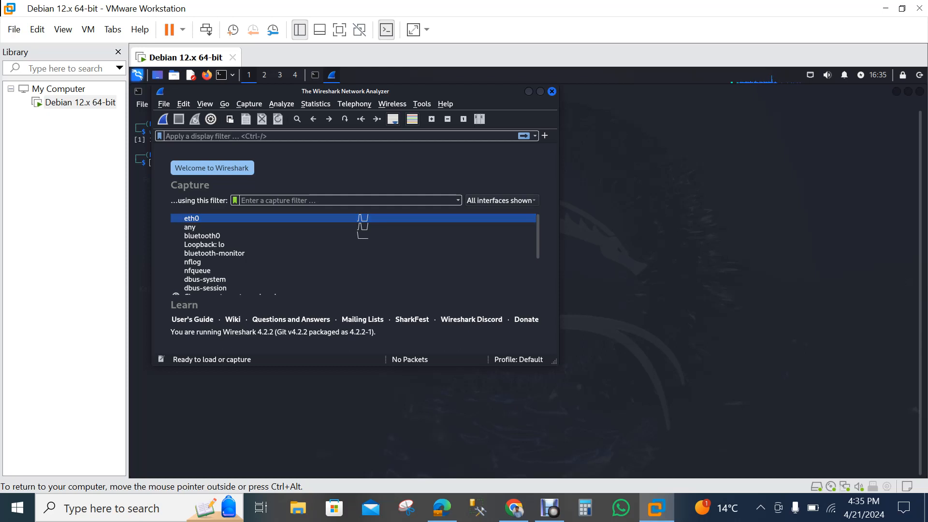
key(Return)
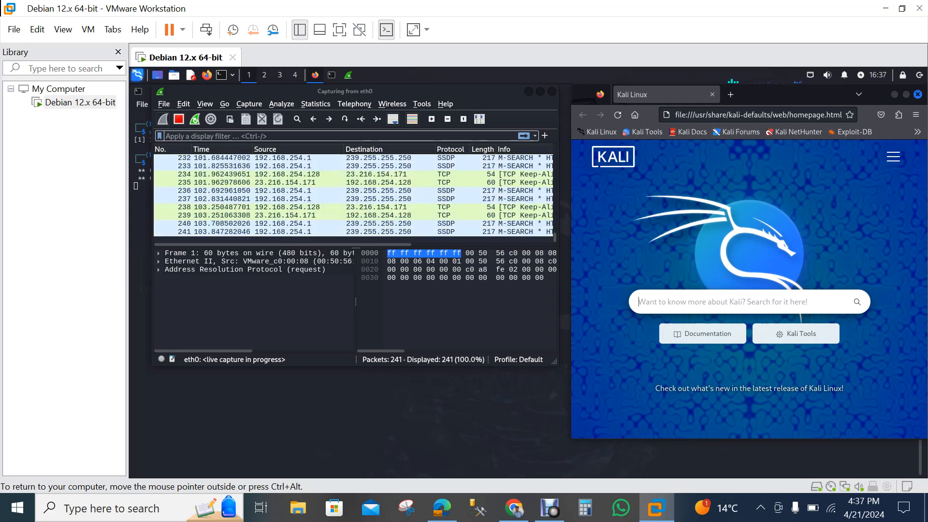
Load prothomalo.com in Firefox to generate web traffic for the capture.
click(757, 115)
key(BackSpace)
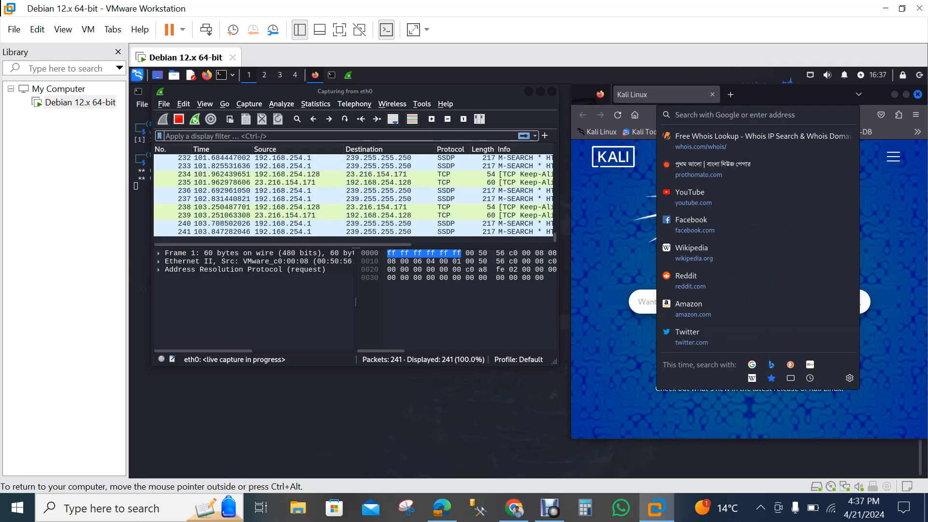
text(prothomalo.com/)
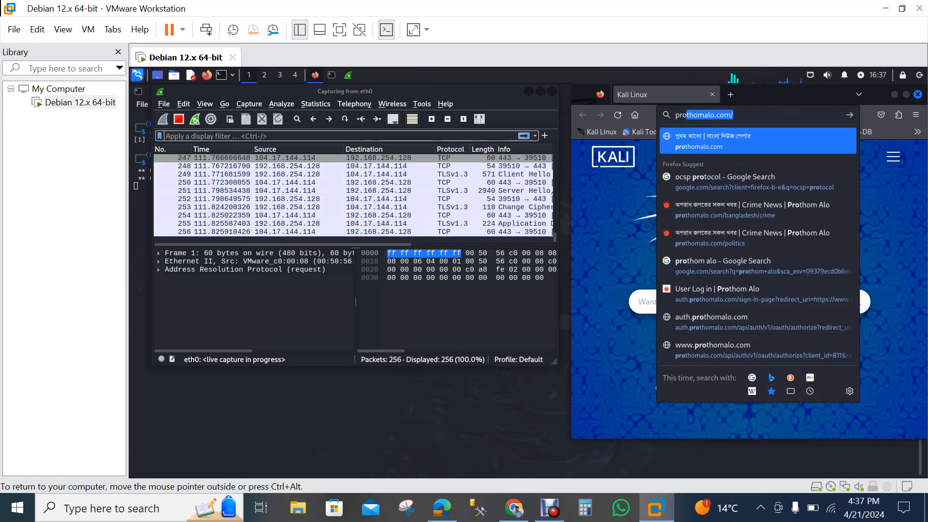
key(Right)
key(Return)
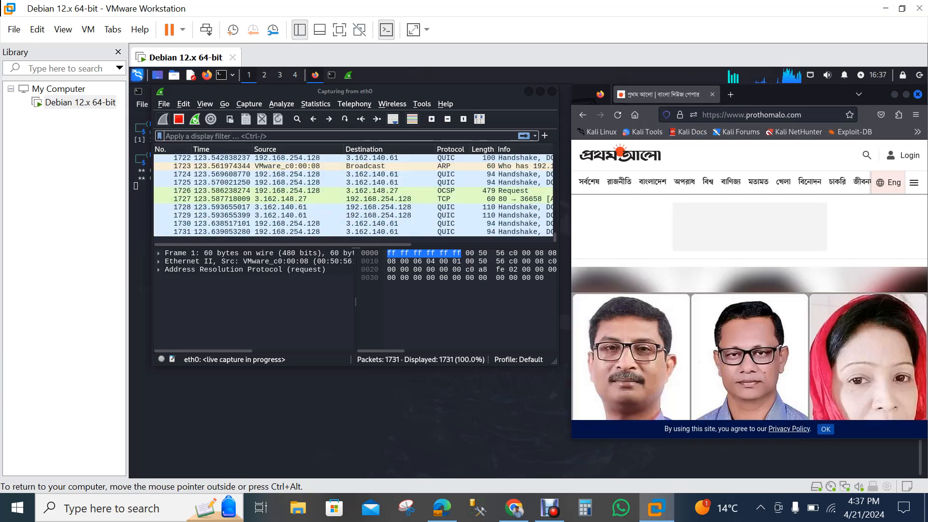
Stop the eth0 capture and start it afresh, discarding the captured packets without saving.
click(178, 119)
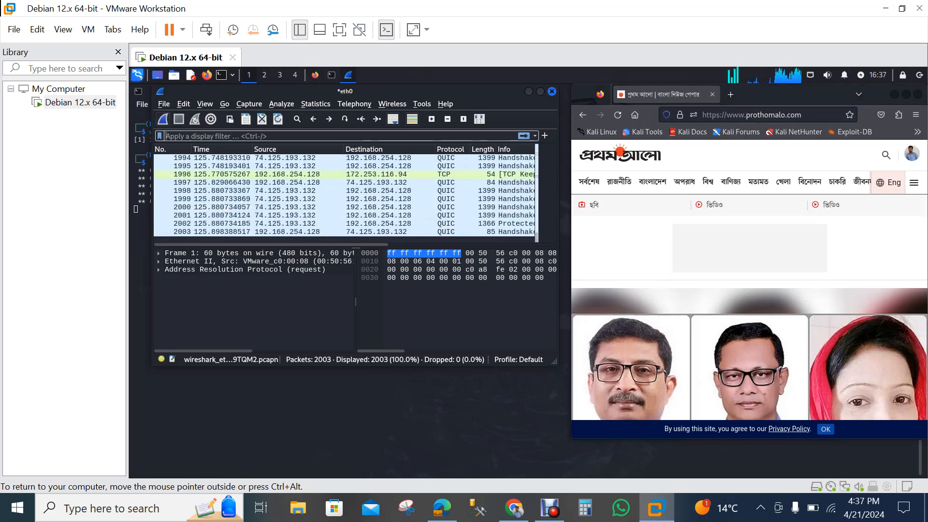
click(163, 120)
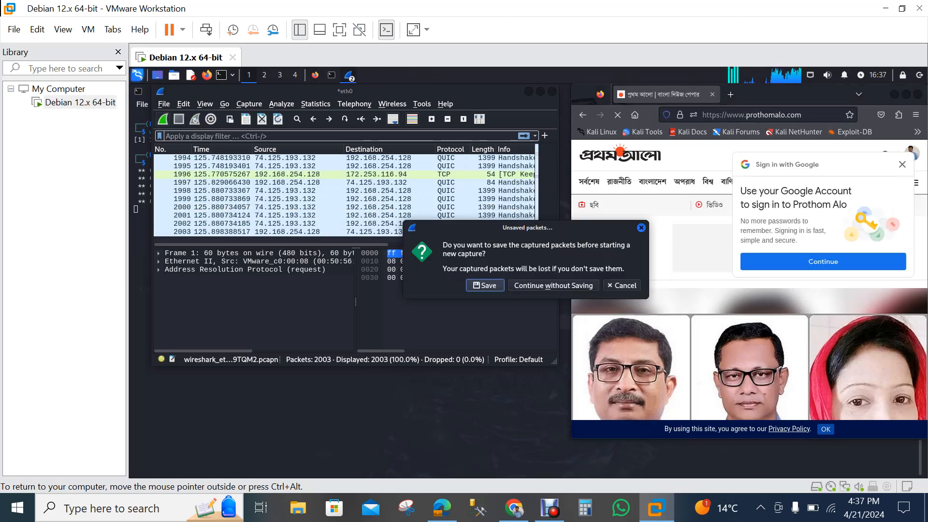
click(554, 285)
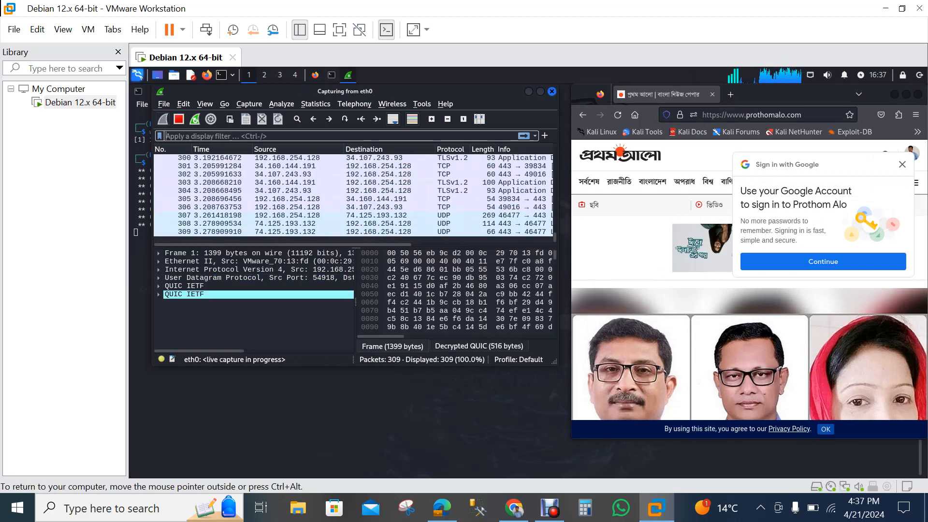
key(ctrl+r)
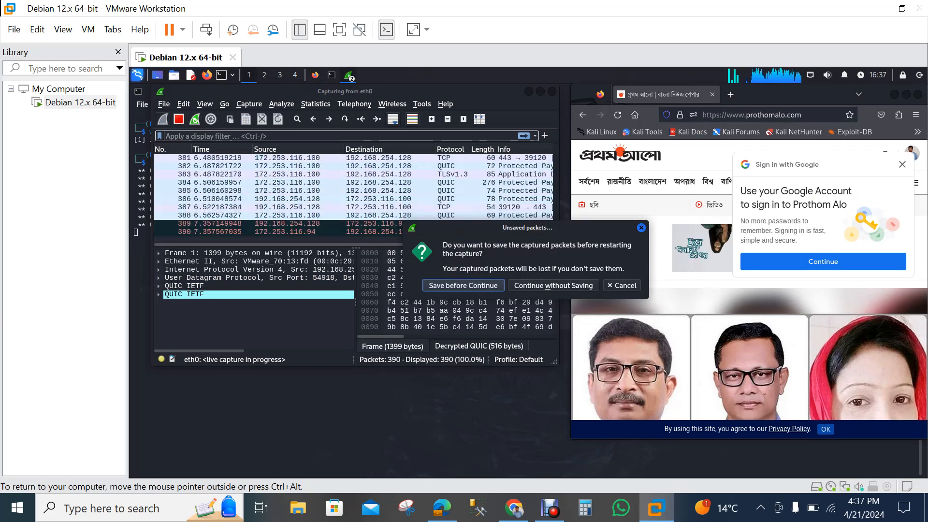
key(alt+w)
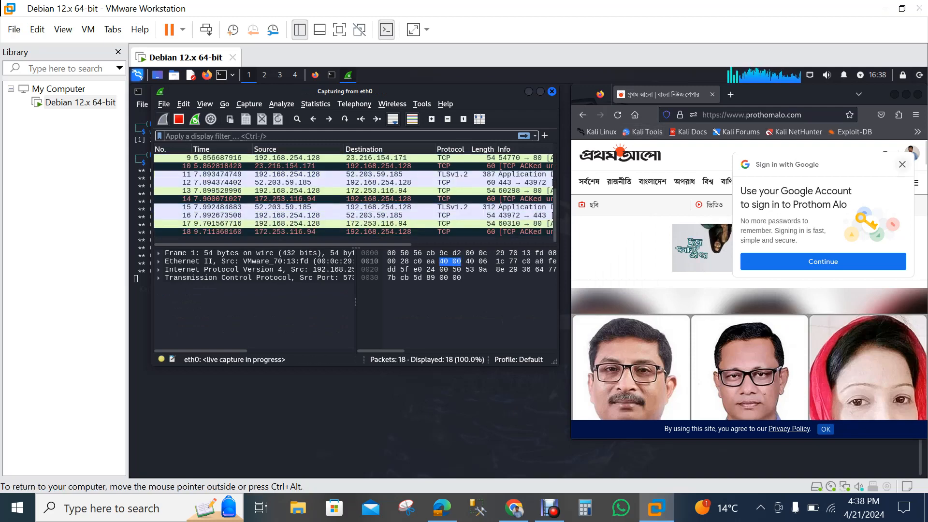
Dismiss the Google sign-in prompt on the Prothom Alo site, open its Bangladesh section, and try the video link.
click(902, 164)
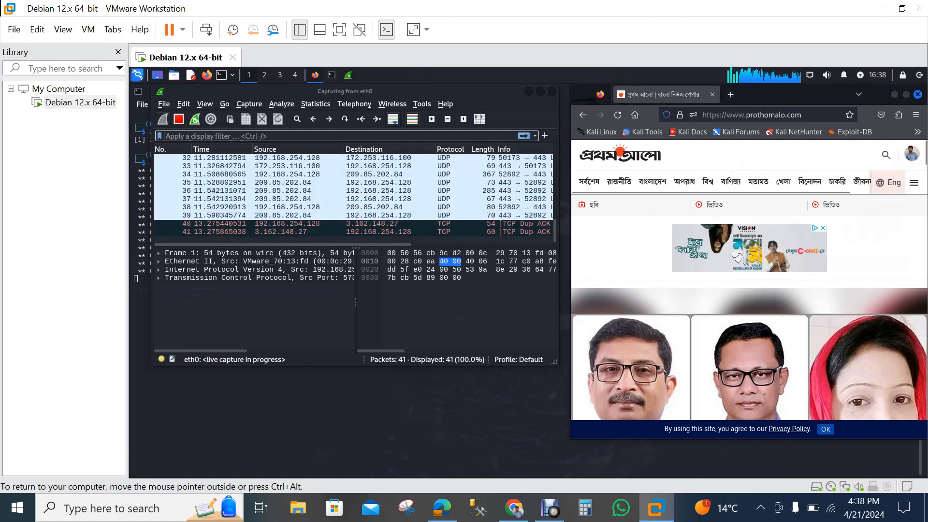
click(652, 182)
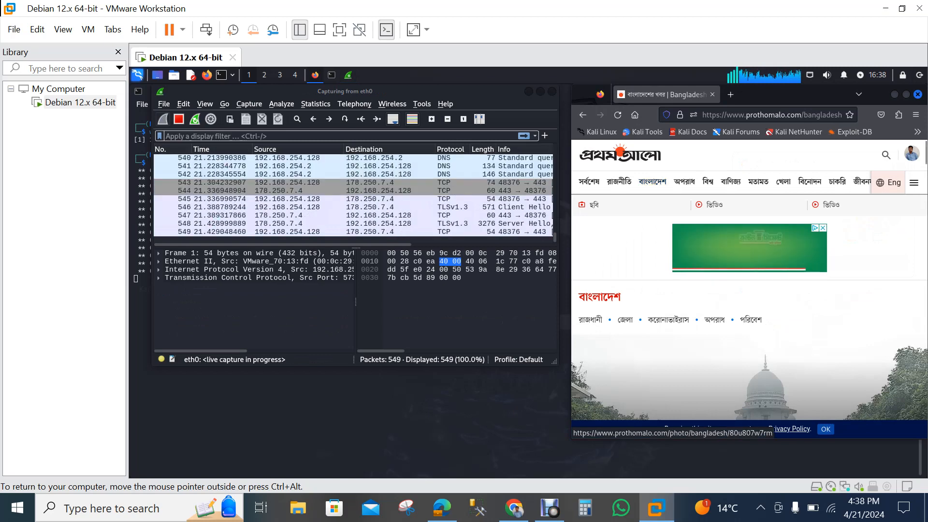
click(715, 204)
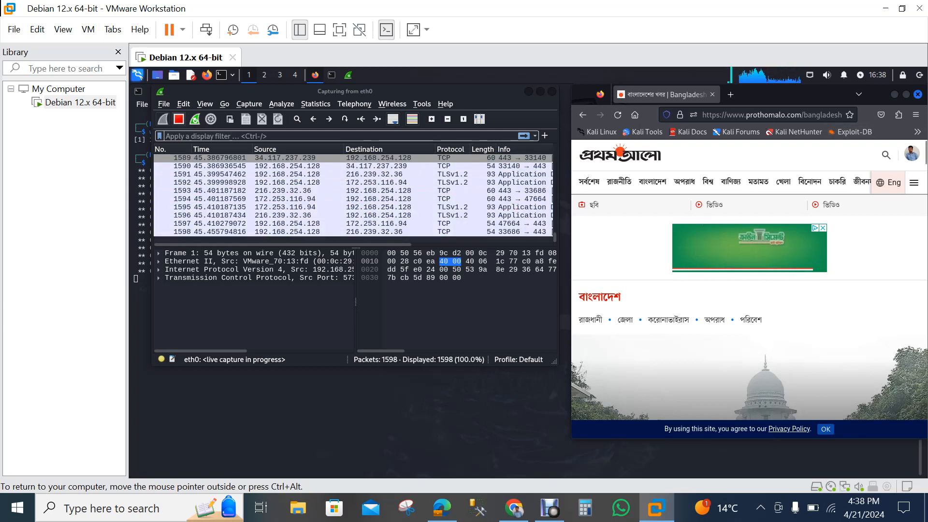
Stop the running capture and apply the display filter "tcp" to the captured packets.
click(178, 120)
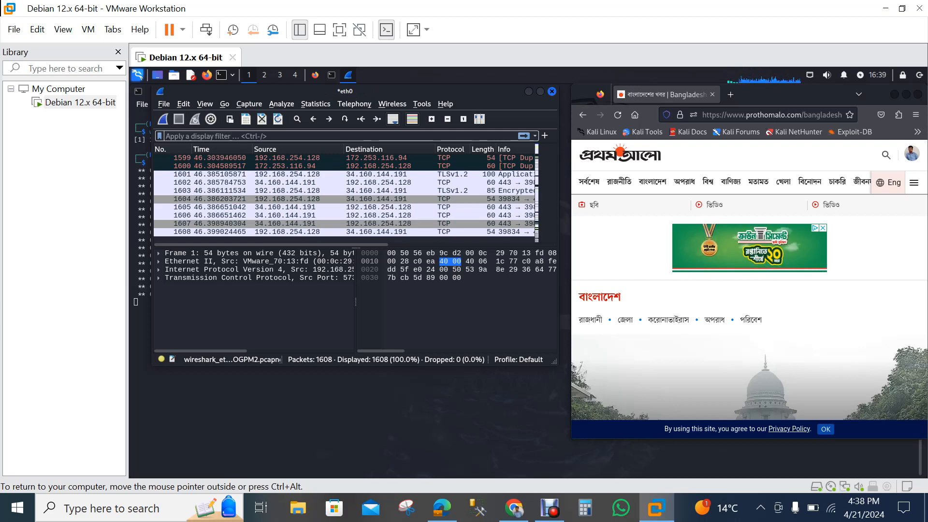
text(tcp)
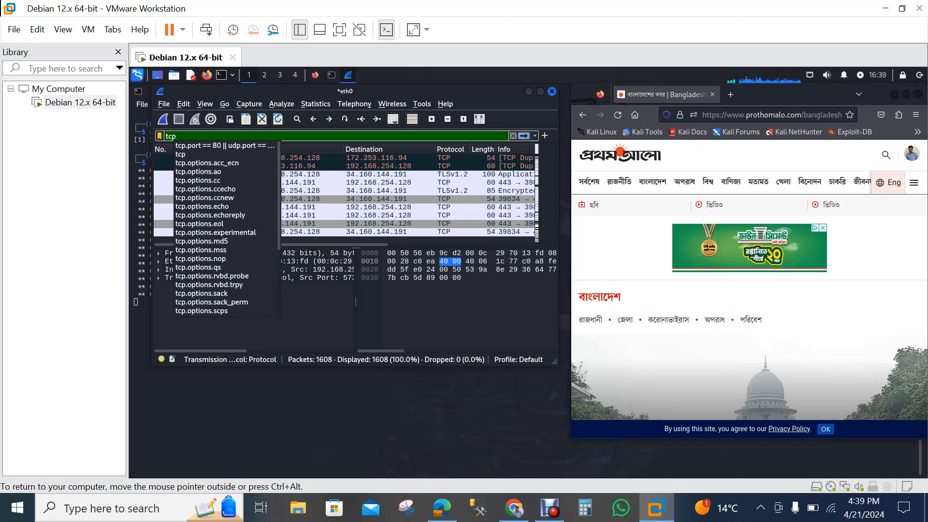
key(Return)
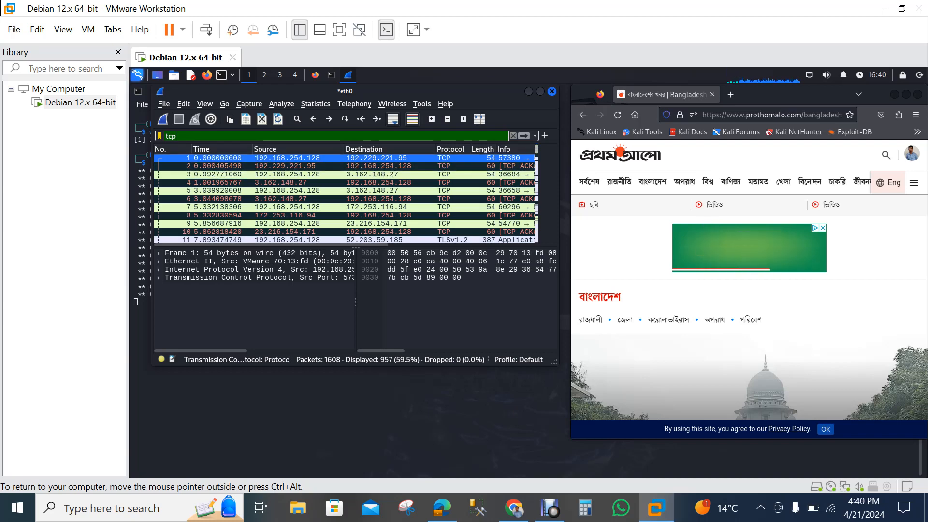
Replace the display filter with "http" and apply it to the captured packets.
key(BackSpace)
key(BackSpace)
key(BackSpace)
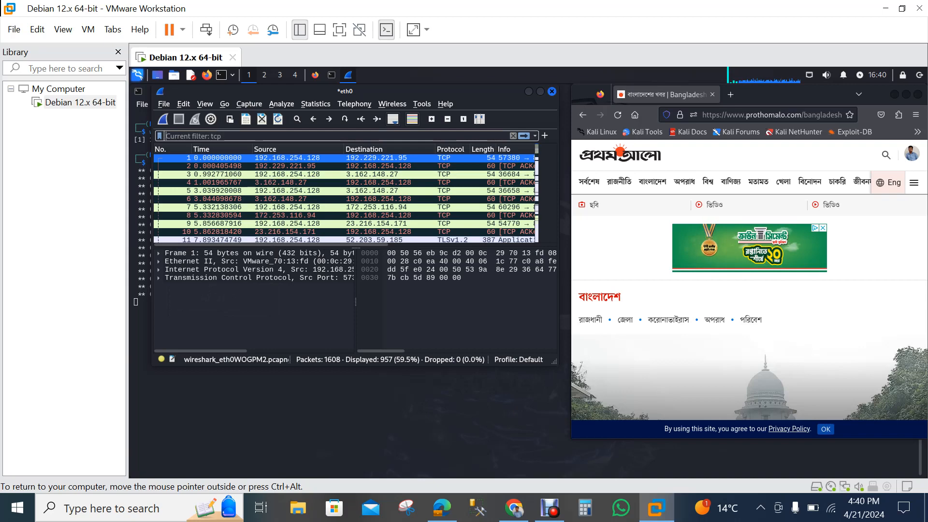
text(http)
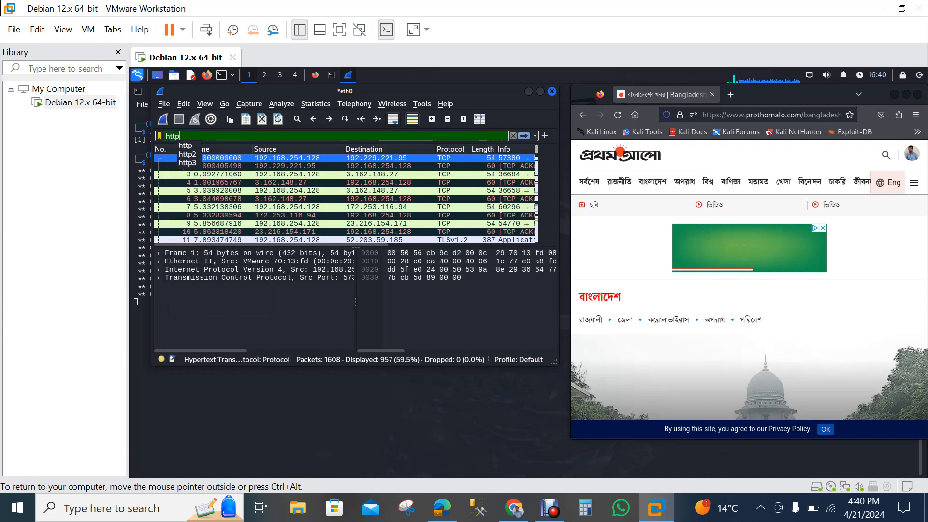
key(Return)
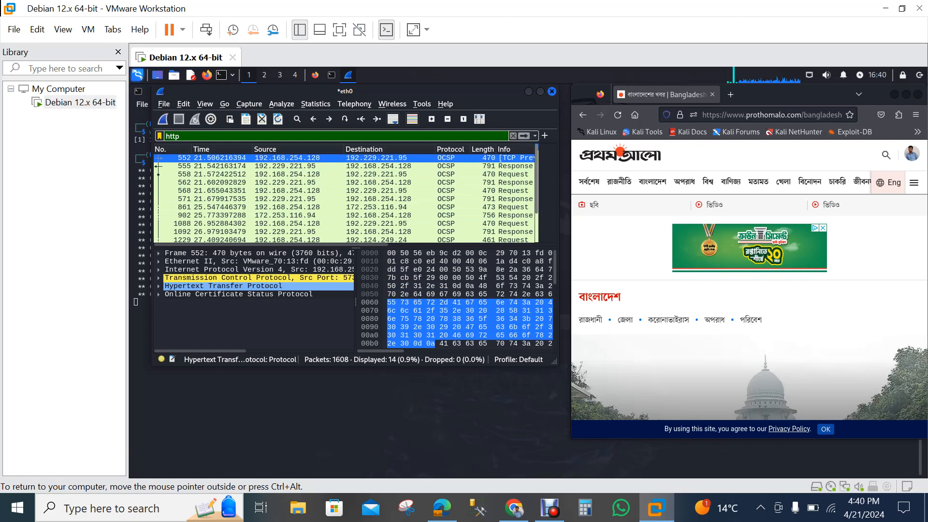
Examine the HTTP-filtered packet list across all its columns, including Info, and the protocol details of packet 552.
scroll(345, 199, down, 2)
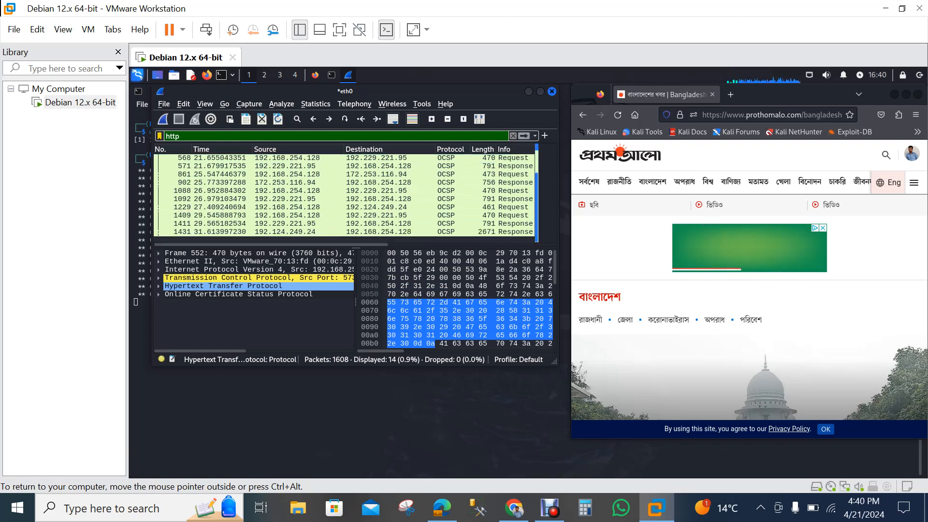
scroll(345, 199, up, 2)
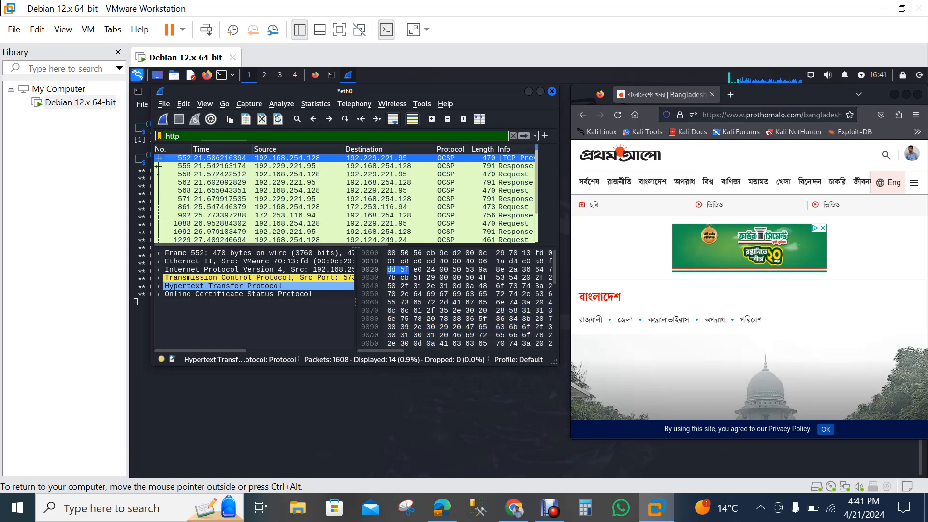
scroll(254, 290, right, 6)
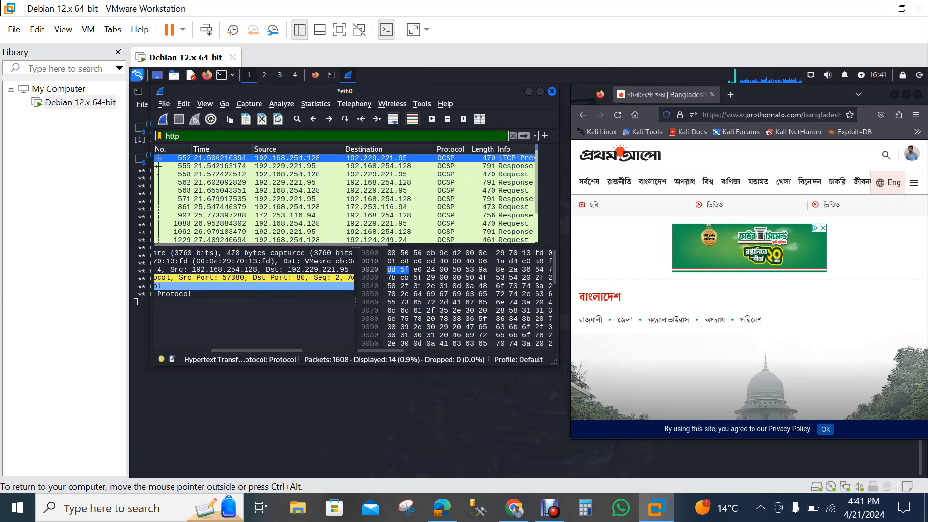
scroll(271, 240, right, 3)
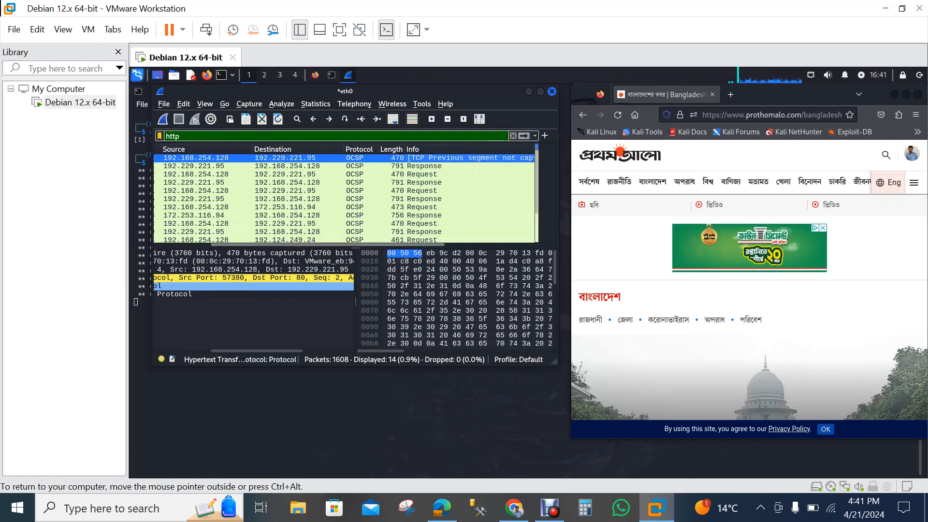
drag(398, 245, 337, 245)
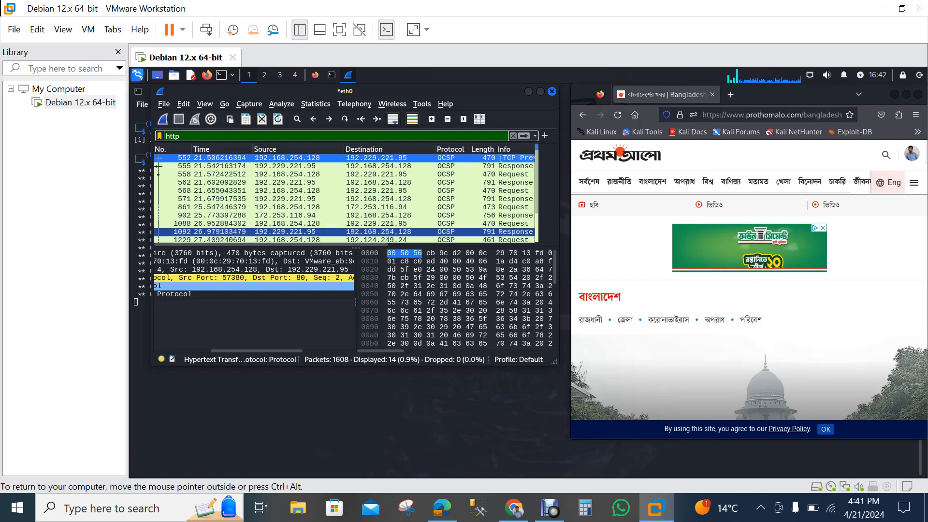
scroll(338, 227, right, 6)
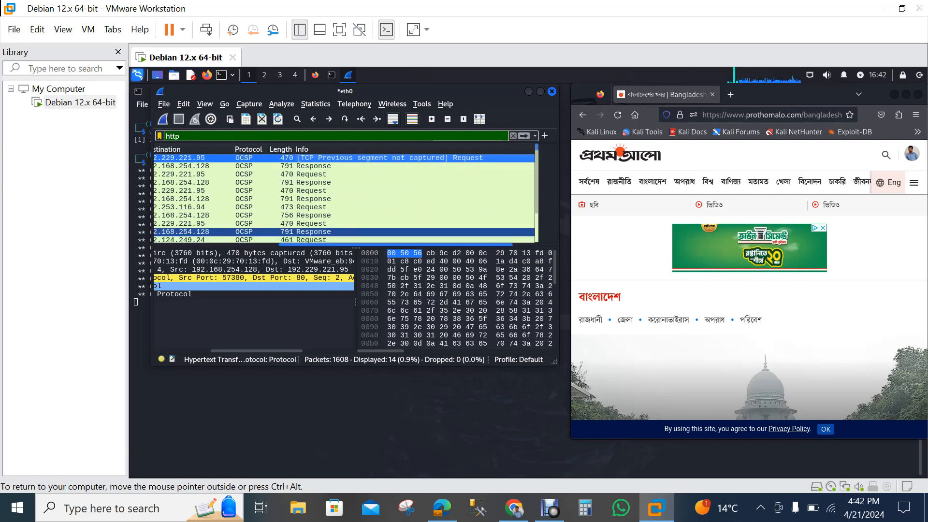
scroll(338, 237, left, 6)
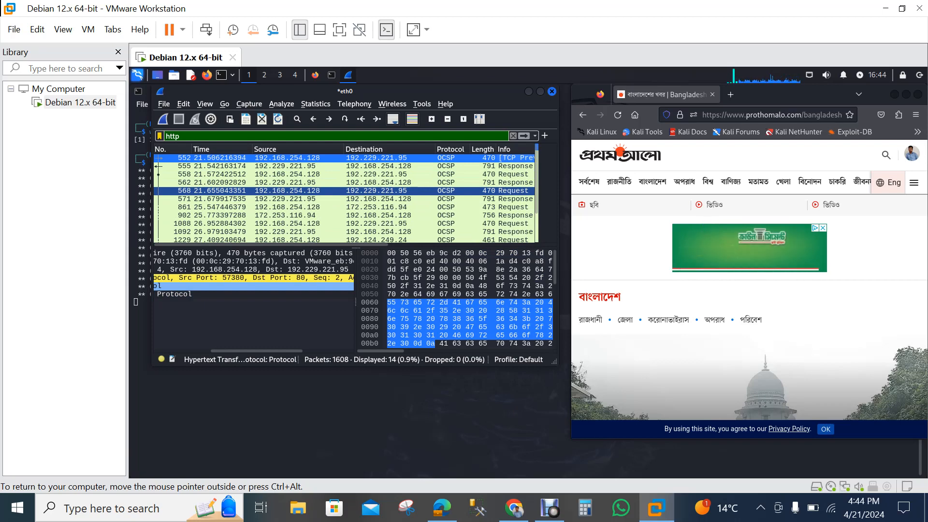
Open packet 568 in its own window and narrow that window so the packet list stays in view beside it.
click(290, 190)
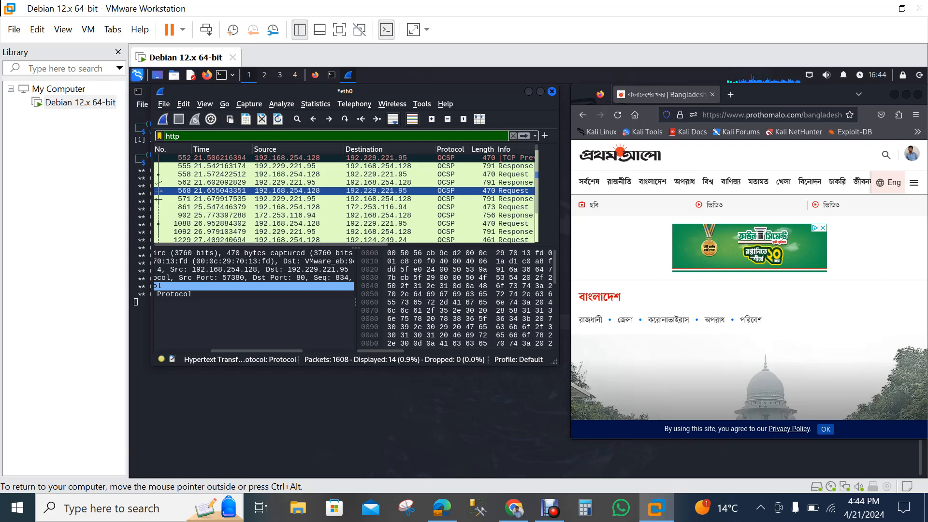
double_click(377, 191)
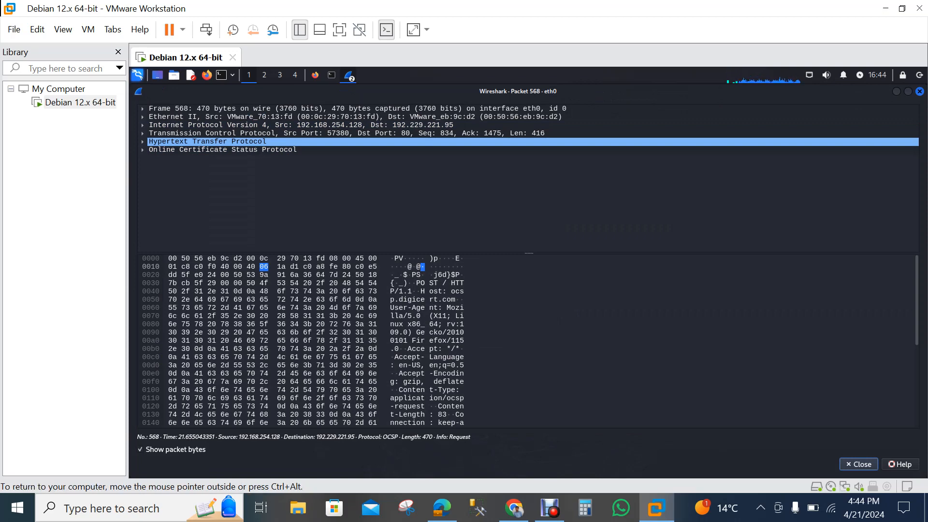
drag(130, 280, 461, 280)
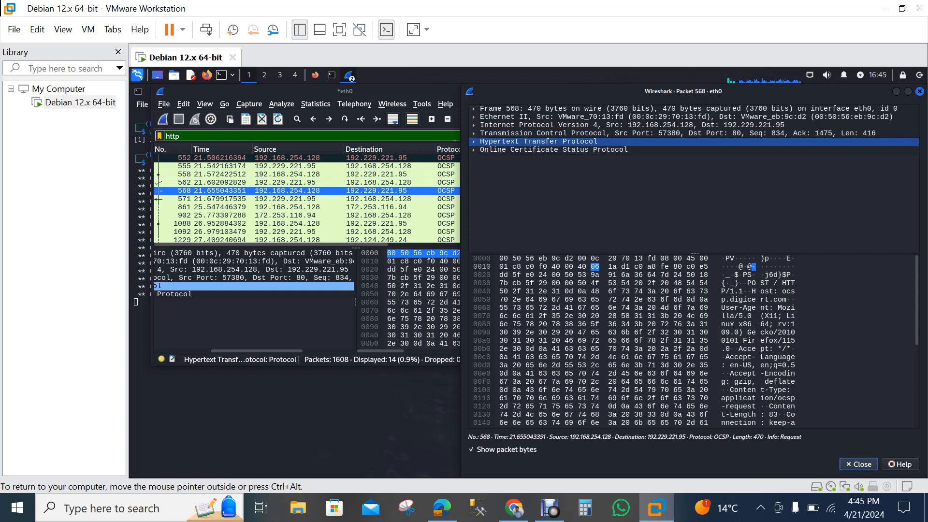
Examine the Hypertext Transfer Protocol details of packet 568, collapse them, and narrow the packet window further to uncover the main window.
click(474, 142)
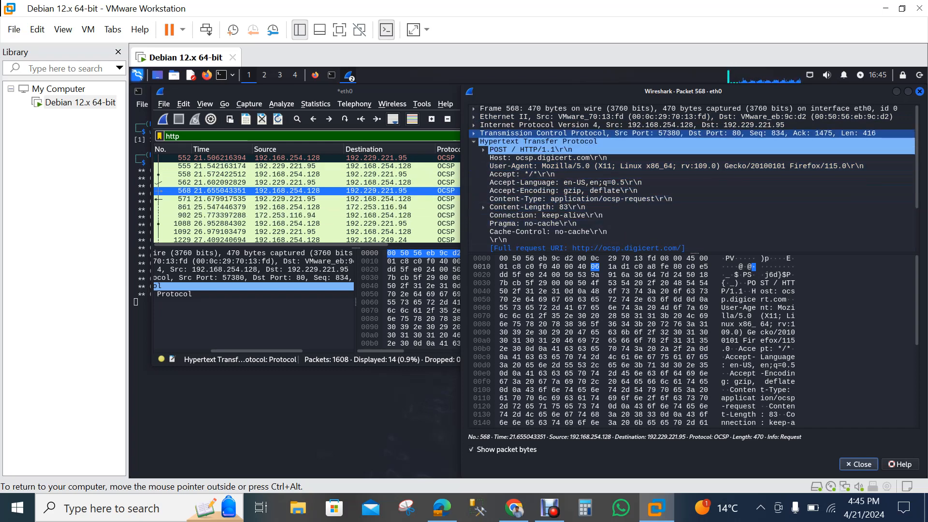
double_click(537, 141)
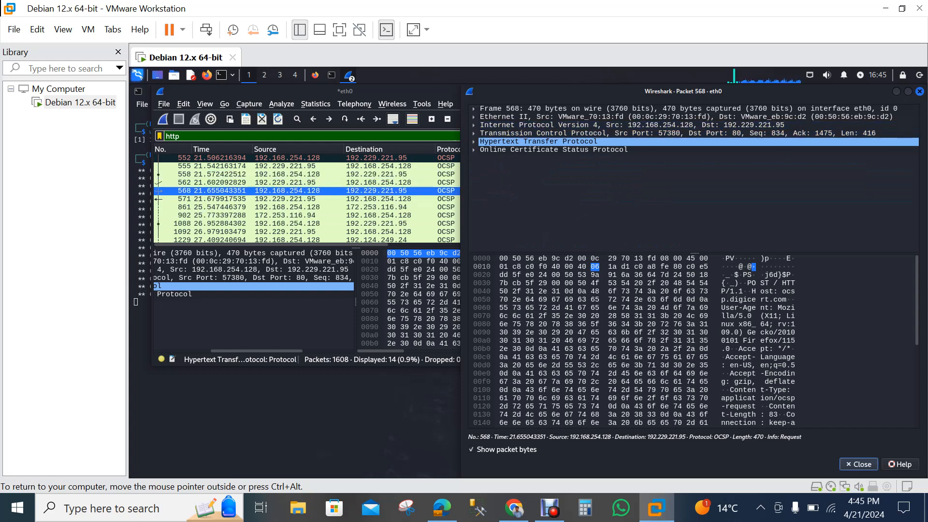
drag(460, 195, 645, 203)
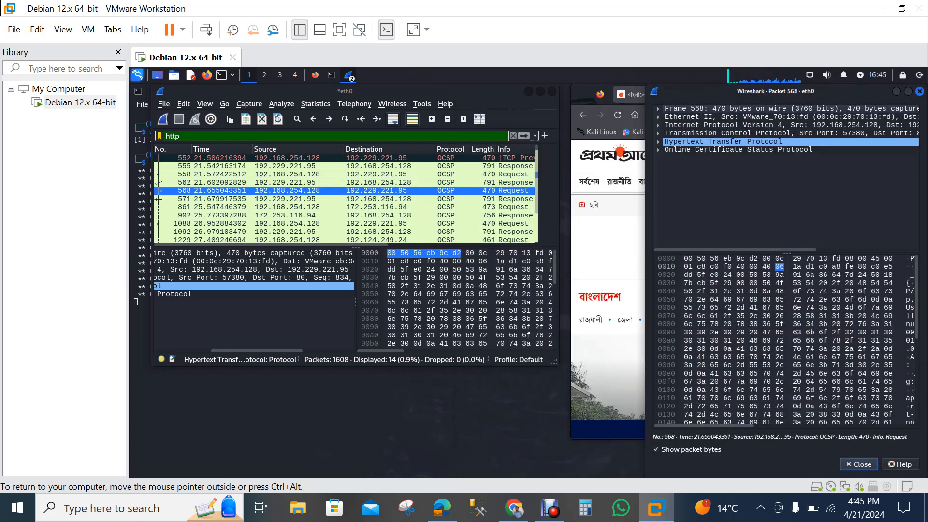
drag(645, 203, 551, 203)
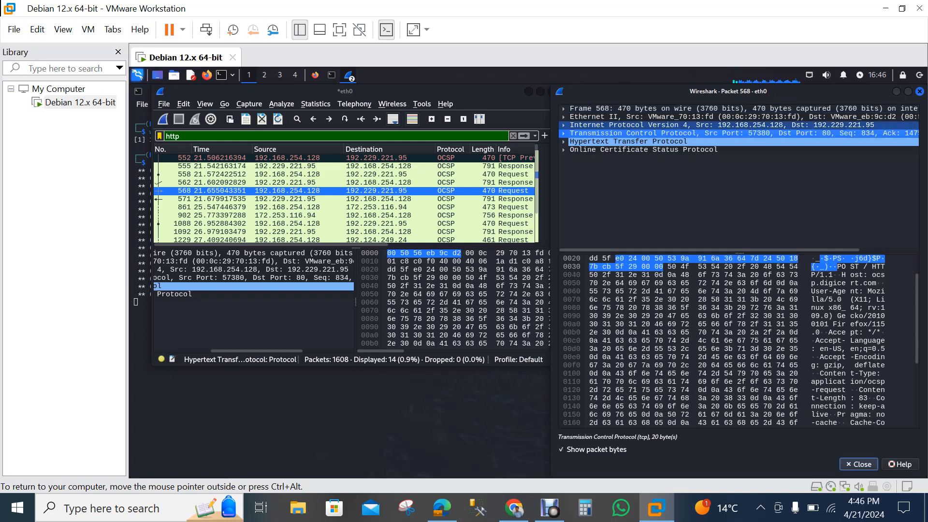
Examine the Transmission Control Protocol and Internet Protocol Version 4 fields of packet 568, collapsing each section after viewing.
double_click(648, 133)
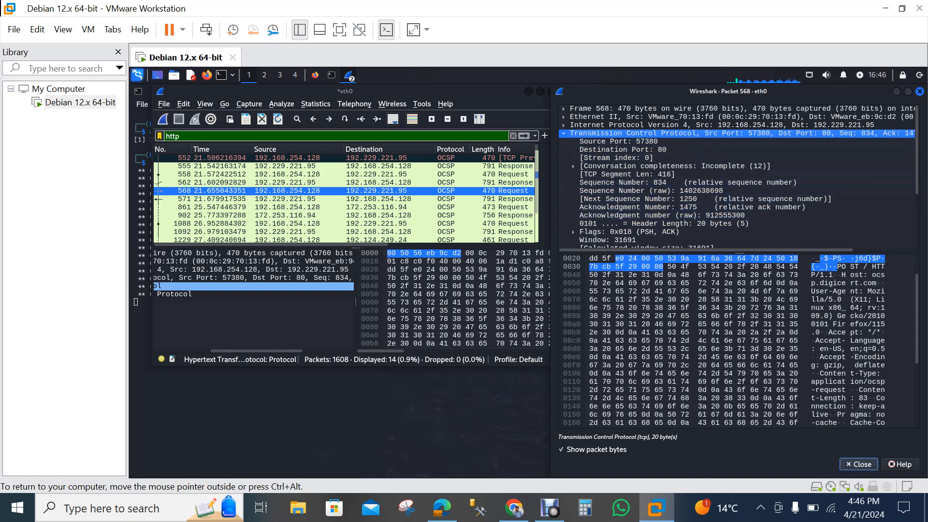
double_click(633, 133)
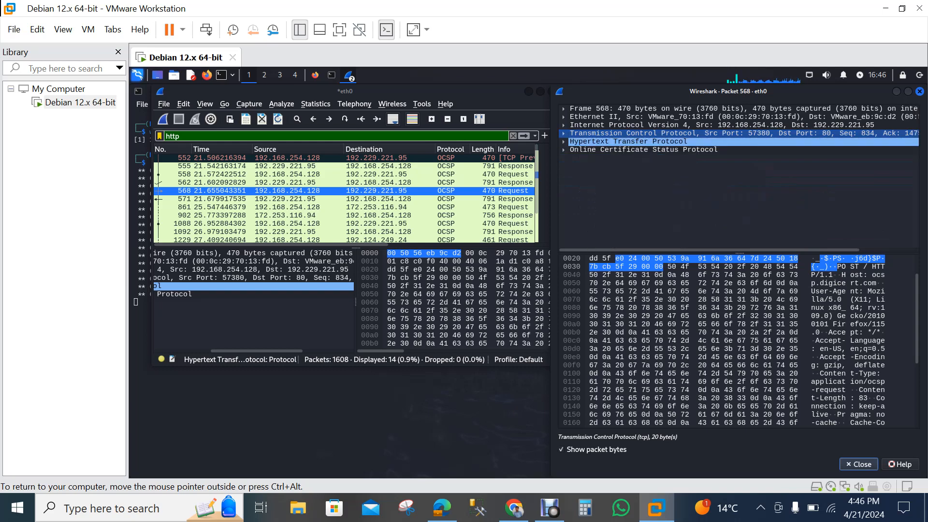
key(Up)
key(Right)
key(Down)
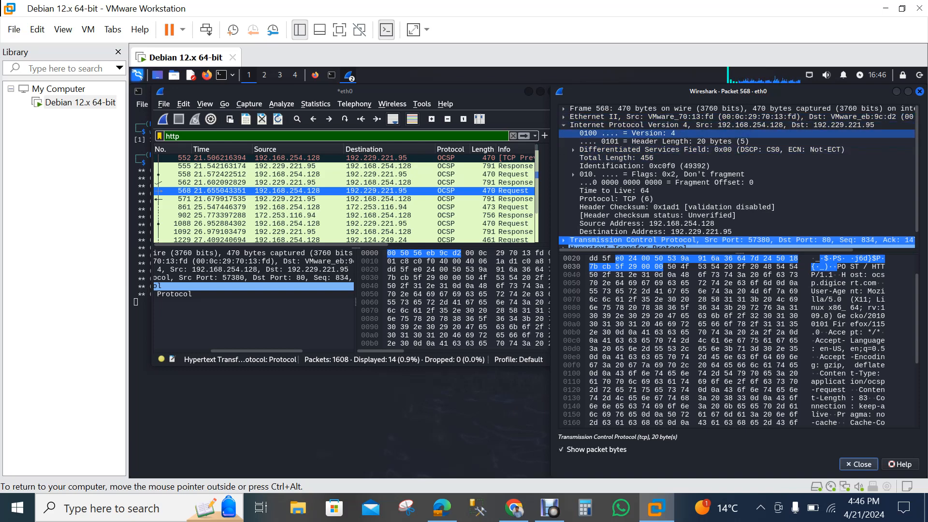
click(564, 125)
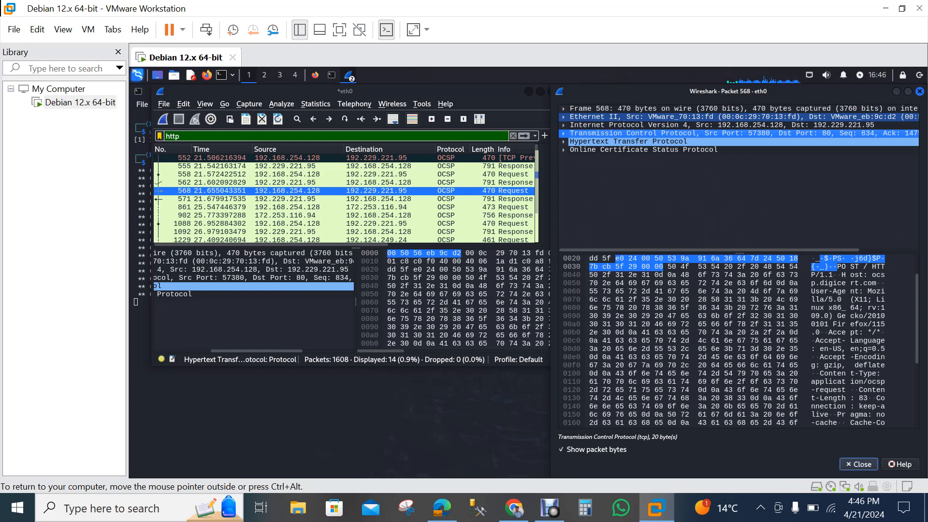
Examine the Ethernet II and Frame details of packet 568, collapsing each section after viewing.
click(563, 116)
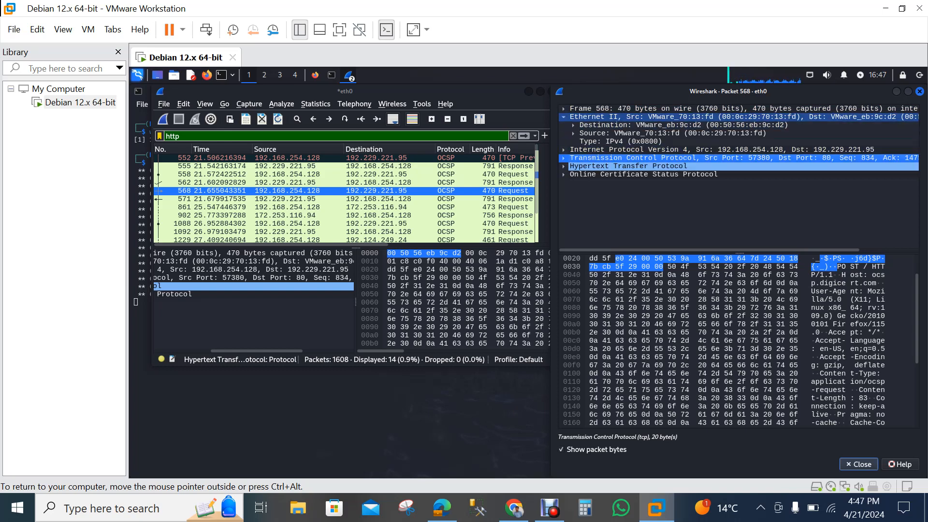
key(Left)
key(Up)
key(Right)
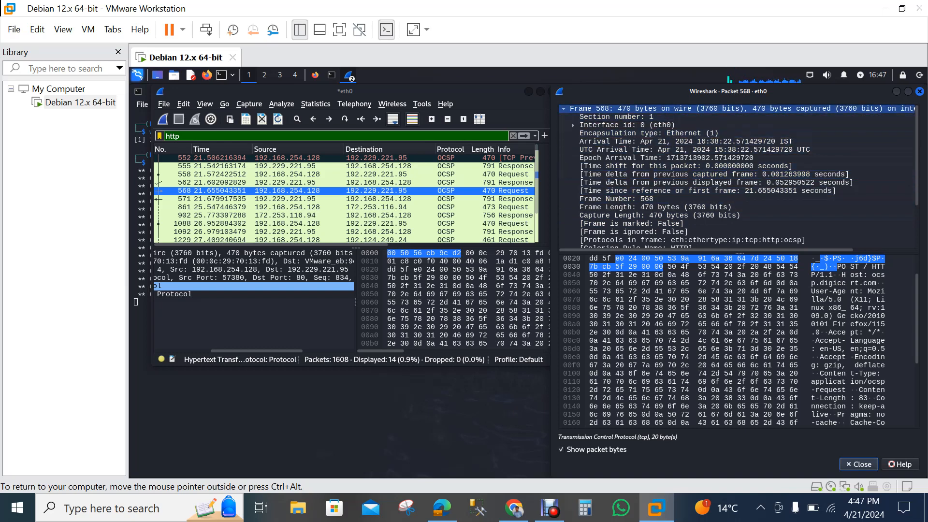
click(564, 108)
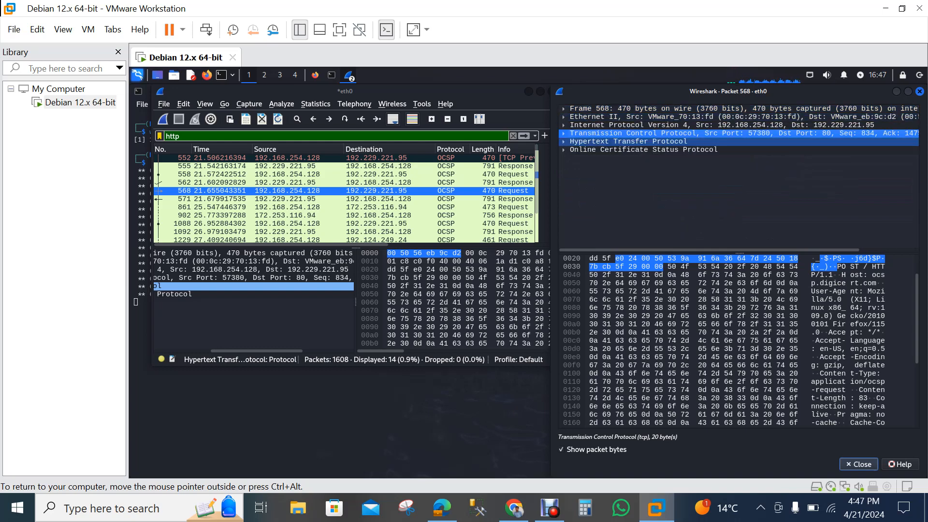